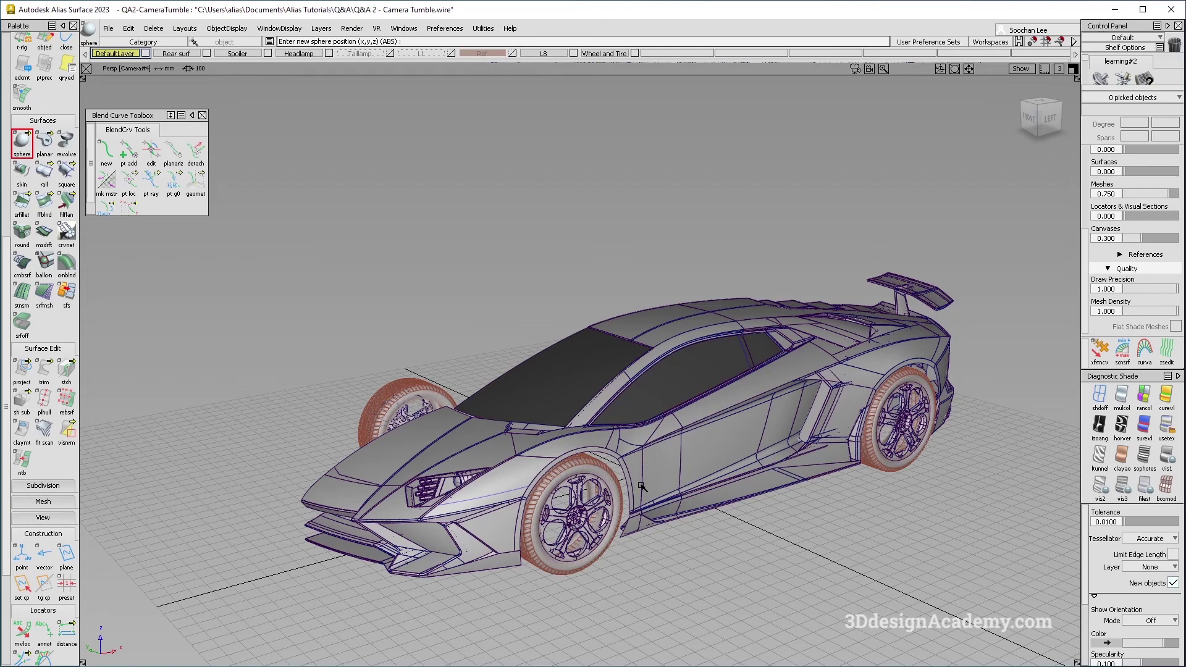
# Step: Orbit the car freely through low side, slightly raised and underside views
pyautogui.moveTo(641, 488)
pyautogui.keyDown('alt'); pyautogui.keyDown('shift'); pyautogui.mouseDown()
pyautogui.moveTo(606, 458)
pyautogui.moveTo(238, 497)
pyautogui.moveTo(632, 442)
pyautogui.moveTo(452, 454)
pyautogui.moveTo(510, 493)
pyautogui.mouseUp(); pyautogui.keyUp('shift'); pyautogui.keyUp('alt')
pyautogui.keyDown('alt'); pyautogui.keyDown('shift'); pyautogui.moveTo(652, 434); pyautogui.dragTo(677, 399); pyautogui.keyUp('shift'); pyautogui.keyUp('alt')
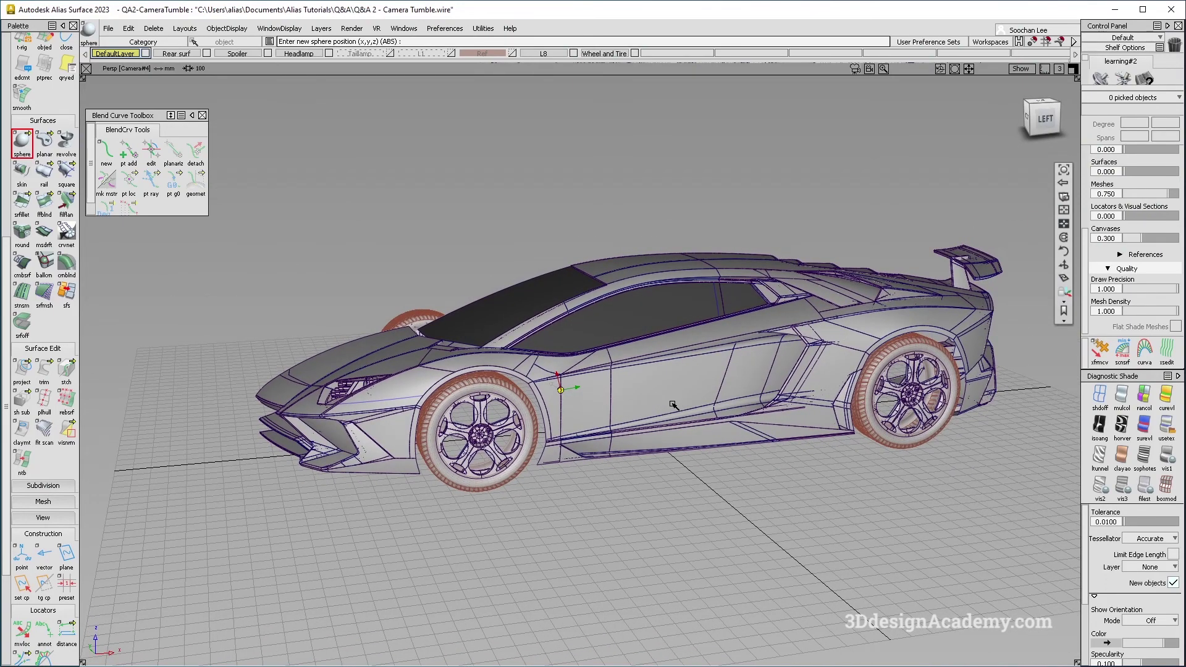
pyautogui.keyDown('alt'); pyautogui.keyDown('shift'); pyautogui.moveTo(673, 405); pyautogui.dragTo(667, 427); pyautogui.keyUp('shift'); pyautogui.keyUp('alt')
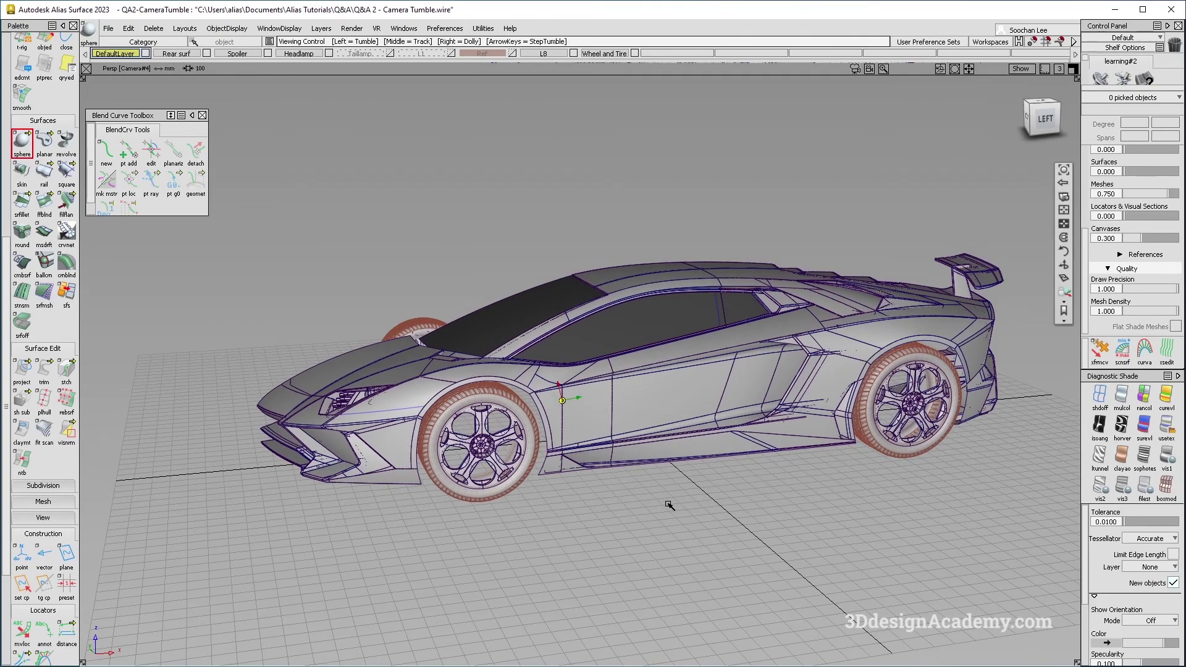
pyautogui.keyDown('alt'); pyautogui.keyDown('shift'); pyautogui.moveTo(668, 504); pyautogui.dragTo(648, 446); pyautogui.keyUp('shift'); pyautogui.keyUp('alt')
pyautogui.keyDown('alt'); pyautogui.keyDown('shift'); pyautogui.moveTo(598, 513); pyautogui.dragTo(596, 494, button='middle'); pyautogui.keyUp('shift'); pyautogui.keyUp('alt')
pyautogui.keyDown('alt'); pyautogui.keyDown('shift'); pyautogui.moveTo(596, 494); pyautogui.dragTo(614, 368); pyautogui.keyUp('shift'); pyautogui.keyUp('alt')
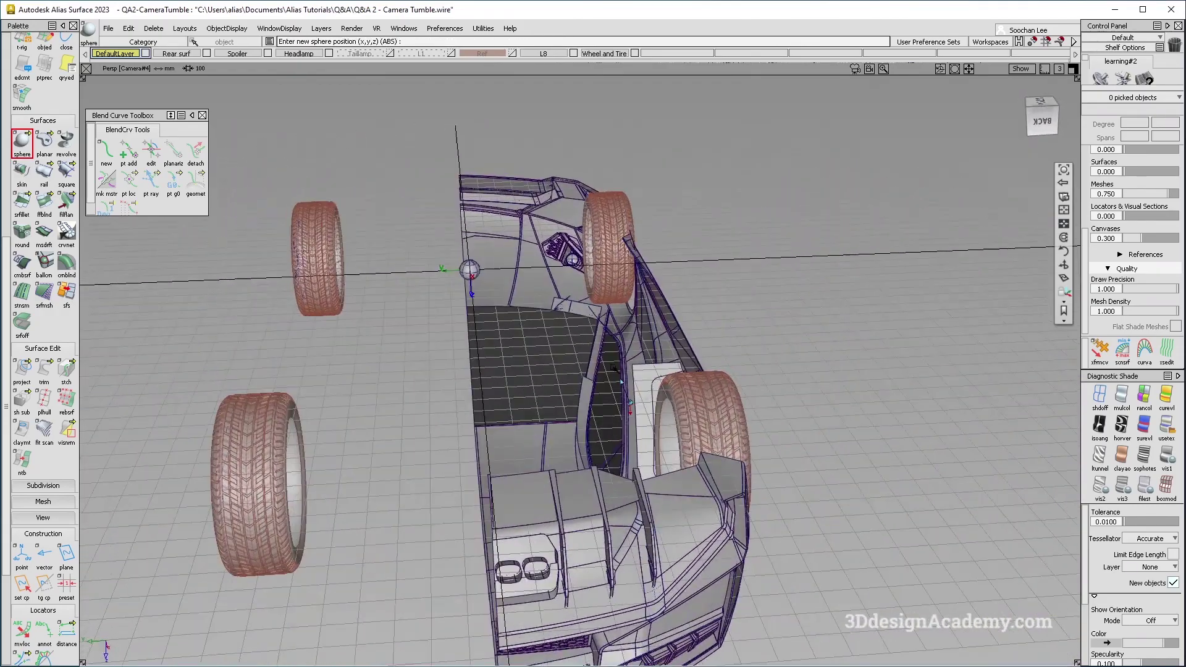
pyautogui.keyDown('alt'); pyautogui.keyDown('shift'); pyautogui.moveTo(610, 418); pyautogui.dragTo(648, 252); pyautogui.keyUp('shift'); pyautogui.keyUp('alt')
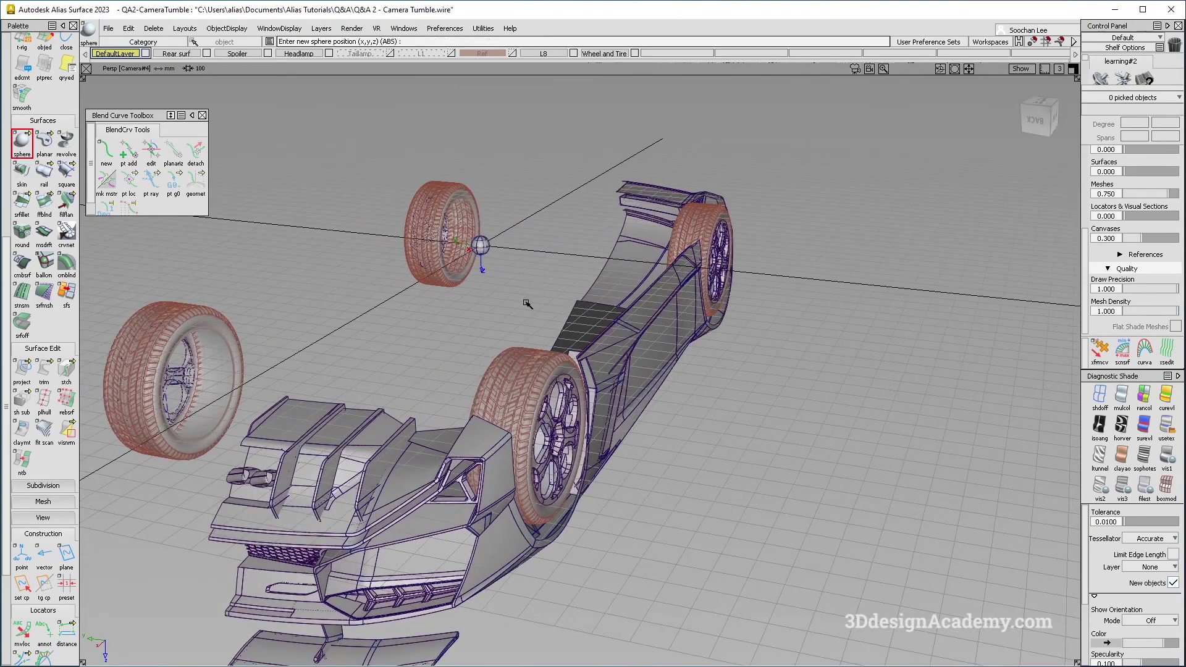
# Step: Orbit the upside-down car to side and angled front views, then upright rear three-quarter and underside
pyautogui.hotkey('shift', 'alt')
pyautogui.keyDown('alt'); pyautogui.keyDown('shift'); pyautogui.moveTo(474, 408); pyautogui.dragTo(652, 419); pyautogui.keyUp('shift'); pyautogui.keyUp('alt')
pyautogui.keyDown('alt'); pyautogui.keyDown('shift'); pyautogui.moveTo(453, 413); pyautogui.dragTo(694, 427); pyautogui.keyUp('shift'); pyautogui.keyUp('alt')
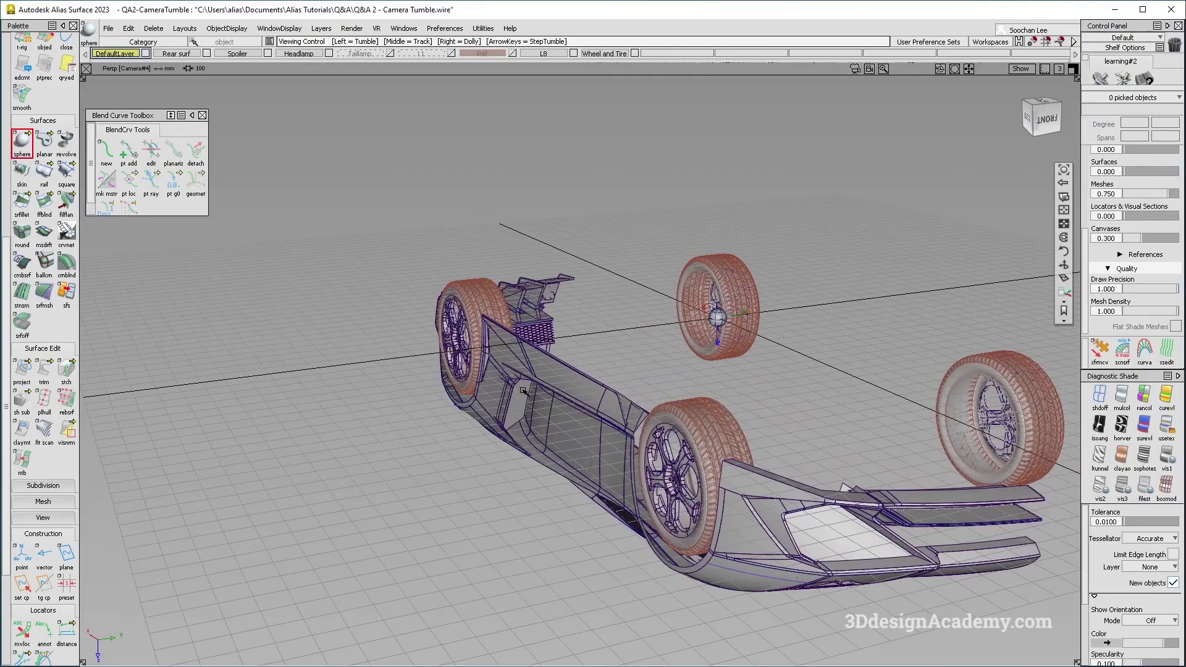
pyautogui.keyDown('alt'); pyautogui.keyDown('shift'); pyautogui.moveTo(370, 327); pyautogui.dragTo(646, 438); pyautogui.keyUp('shift'); pyautogui.keyUp('alt')
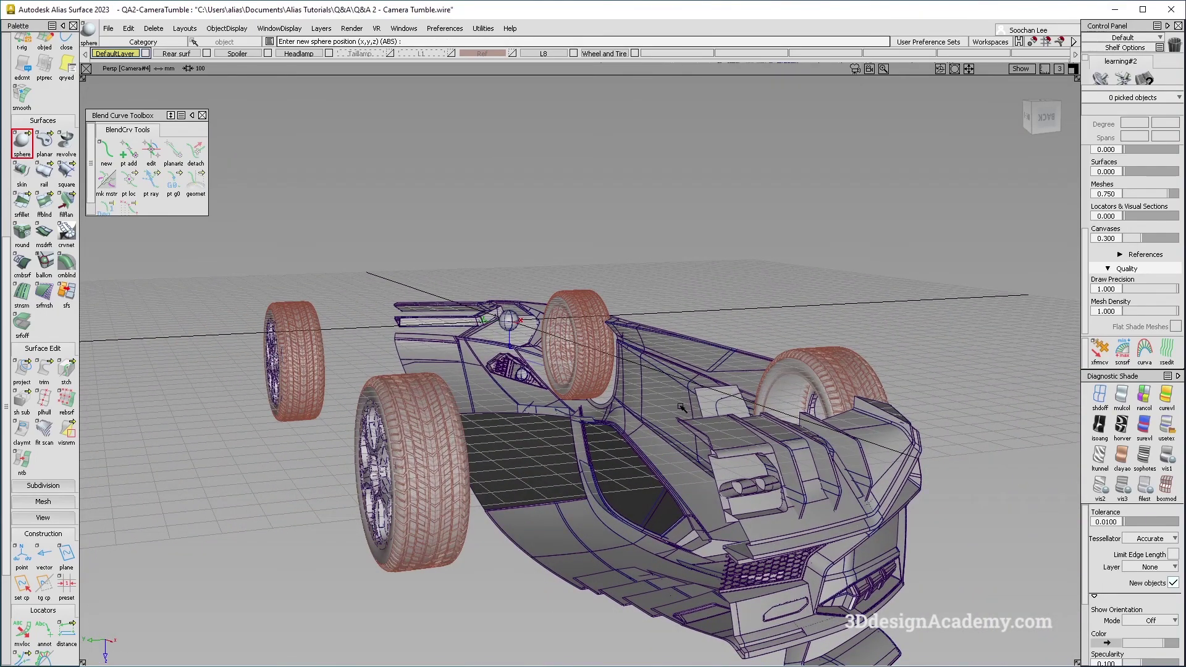
pyautogui.keyDown('alt'); pyautogui.keyDown('shift'); pyautogui.moveTo(310, 291); pyautogui.dragTo(643, 429); pyautogui.keyUp('shift'); pyautogui.keyUp('alt')
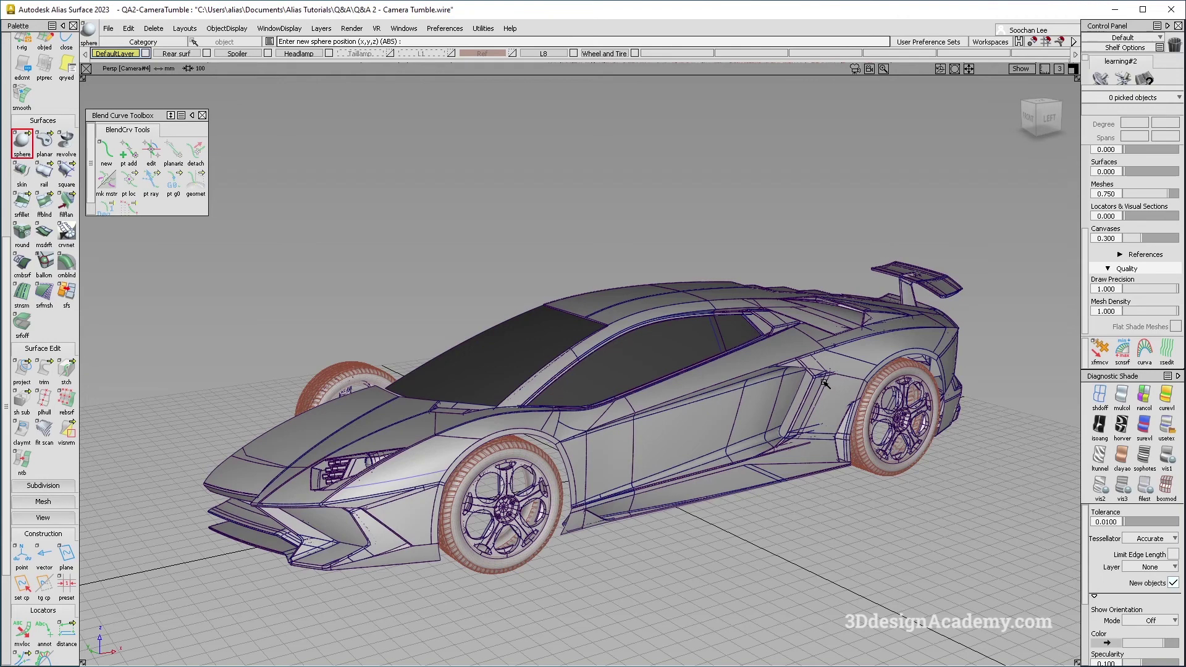
# Step: Switch to Object Based Tumble and orbit to the car's right side and a steep front view
pyautogui.hotkey('shift', 'alt')
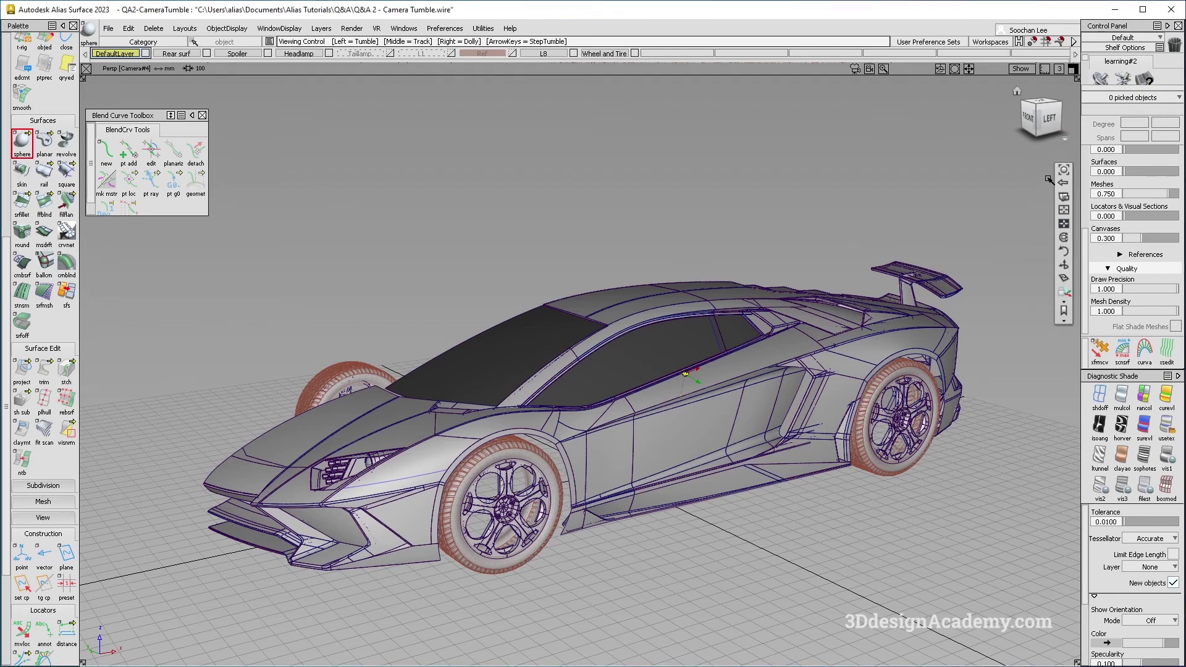
pyautogui.click(1064, 238)
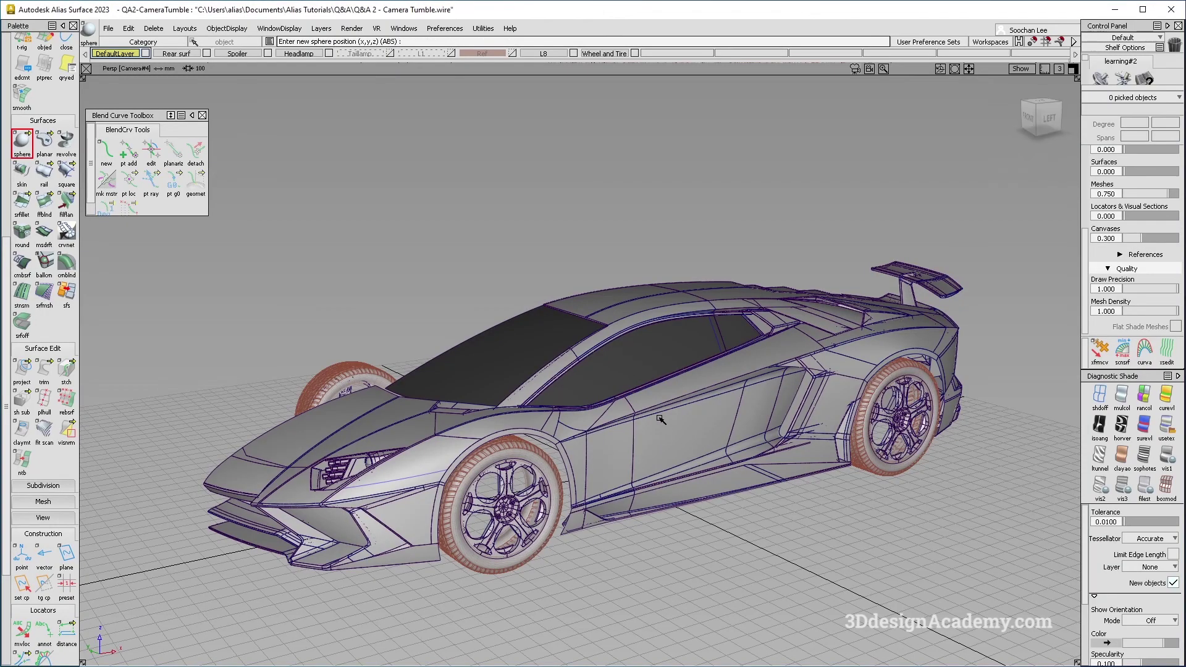
pyautogui.moveTo(685, 373); pyautogui.dragTo(931, 186)
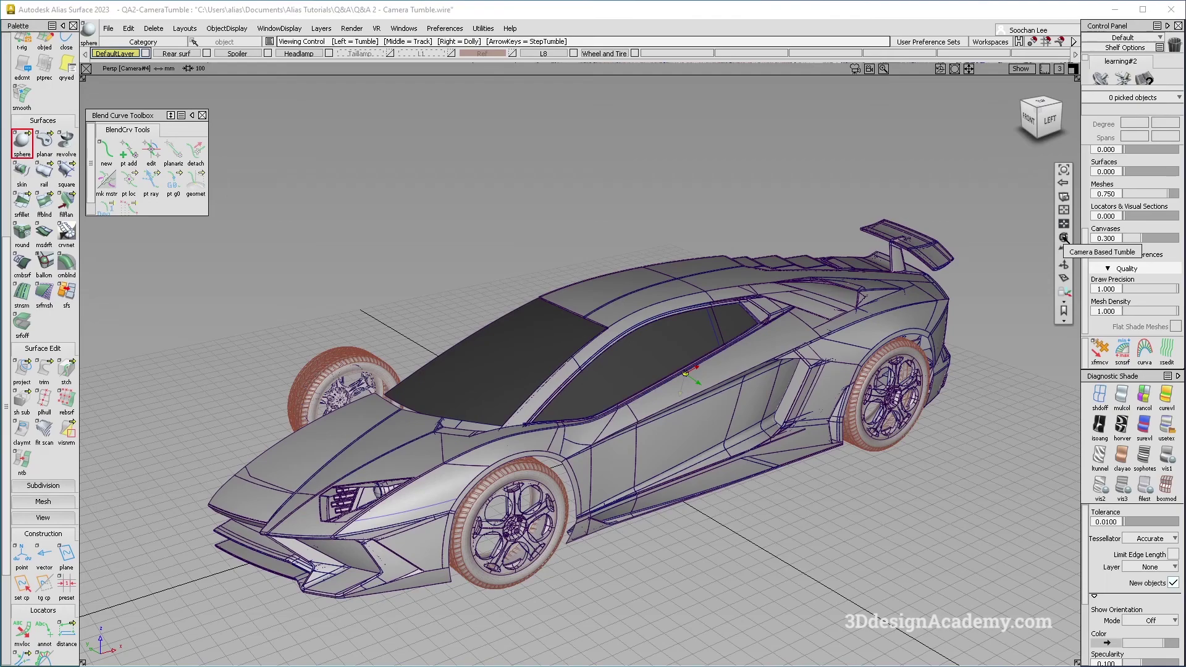
pyautogui.keyDown('alt'); pyautogui.keyDown('shift'); pyautogui.moveTo(523, 470); pyautogui.dragTo(554, 421); pyautogui.keyUp('shift'); pyautogui.keyUp('alt')
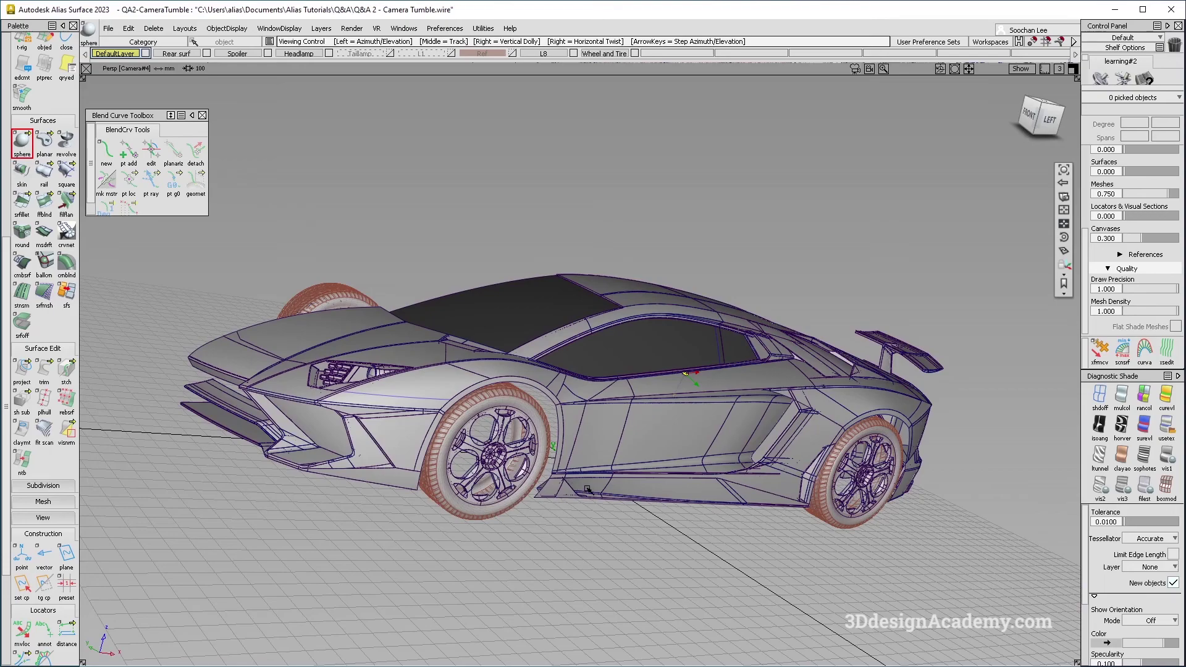
# Step: Tumble the car to low left and front-left views, then spin it upside down to a side view
pyautogui.keyDown('alt'); pyautogui.keyDown('shift'); pyautogui.moveTo(763, 422); pyautogui.dragTo(690, 470); pyautogui.keyUp('shift'); pyautogui.keyUp('alt')
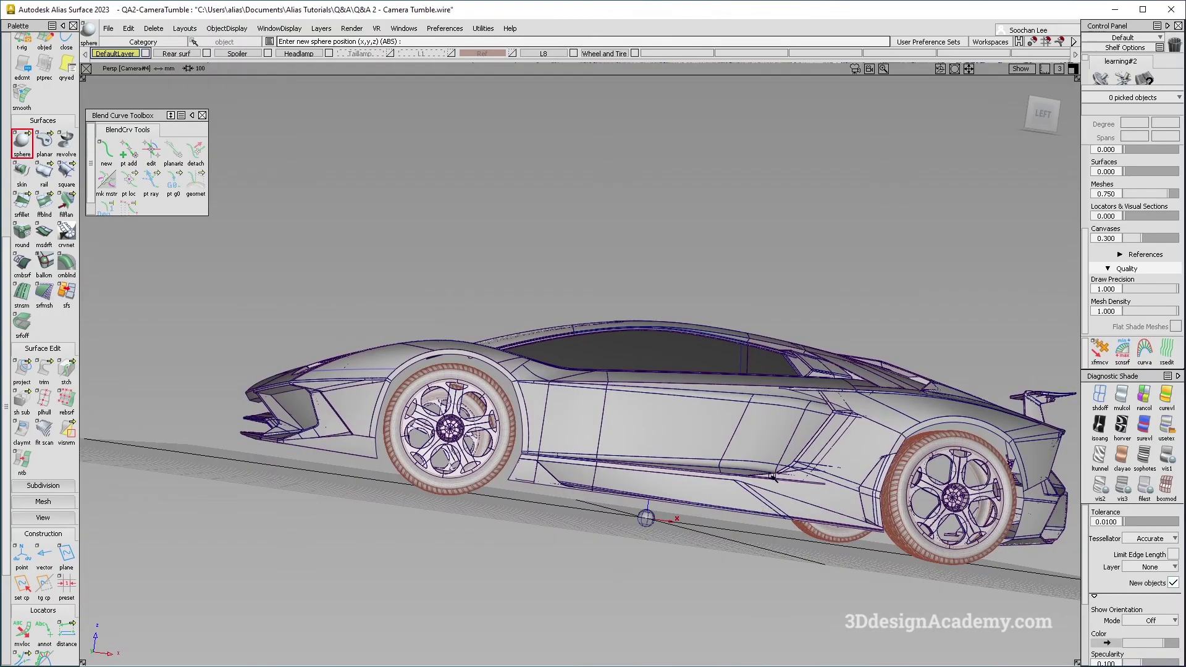
pyautogui.keyDown('alt'); pyautogui.keyDown('shift'); pyautogui.moveTo(713, 485); pyautogui.dragTo(733, 368); pyautogui.keyUp('shift'); pyautogui.keyUp('alt')
pyautogui.keyDown('alt'); pyautogui.keyDown('shift'); pyautogui.moveTo(623, 423); pyautogui.dragTo(510, 359); pyautogui.keyUp('shift'); pyautogui.keyUp('alt')
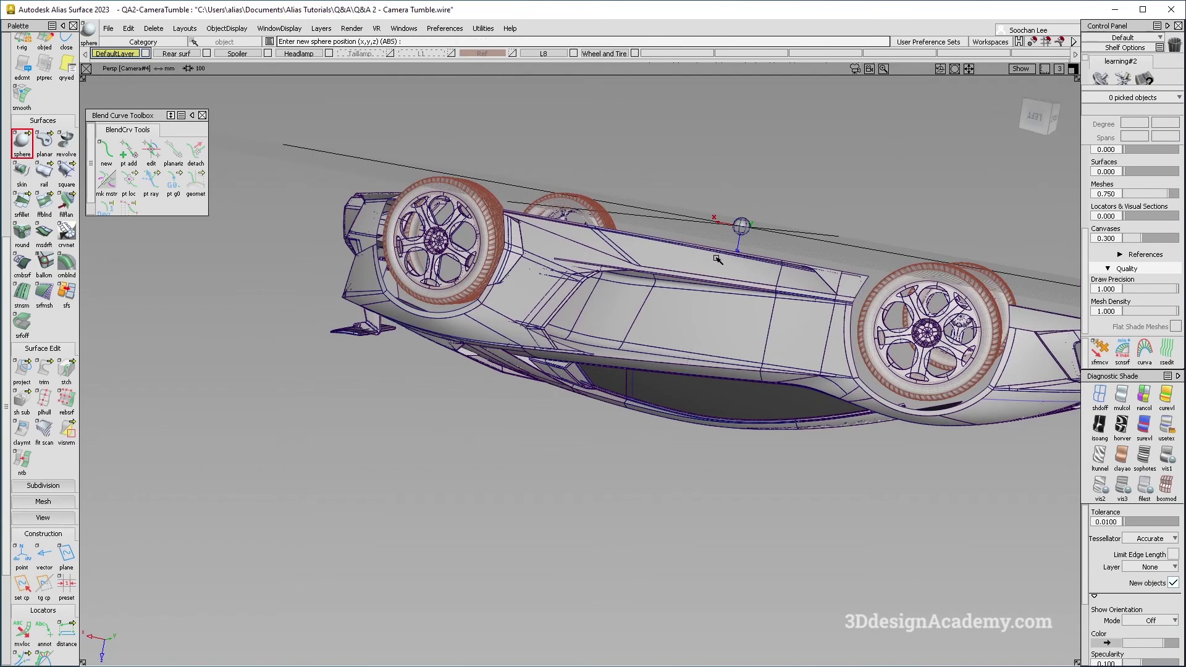
pyautogui.keyDown('alt'); pyautogui.keyDown('shift'); pyautogui.moveTo(691, 329); pyautogui.dragTo(704, 411); pyautogui.keyUp('shift'); pyautogui.keyUp('alt')
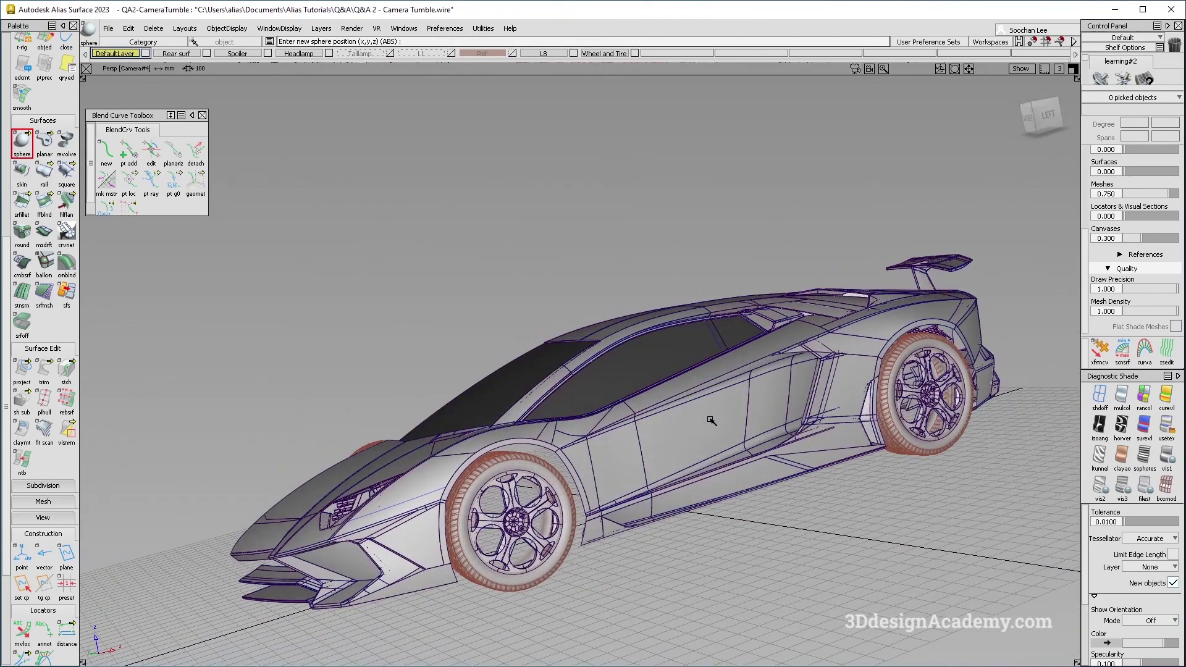
# Step: Tumble to a low angle, pan the car up-left and rotate it toward a frontal view
pyautogui.hotkey('shift', 'alt')
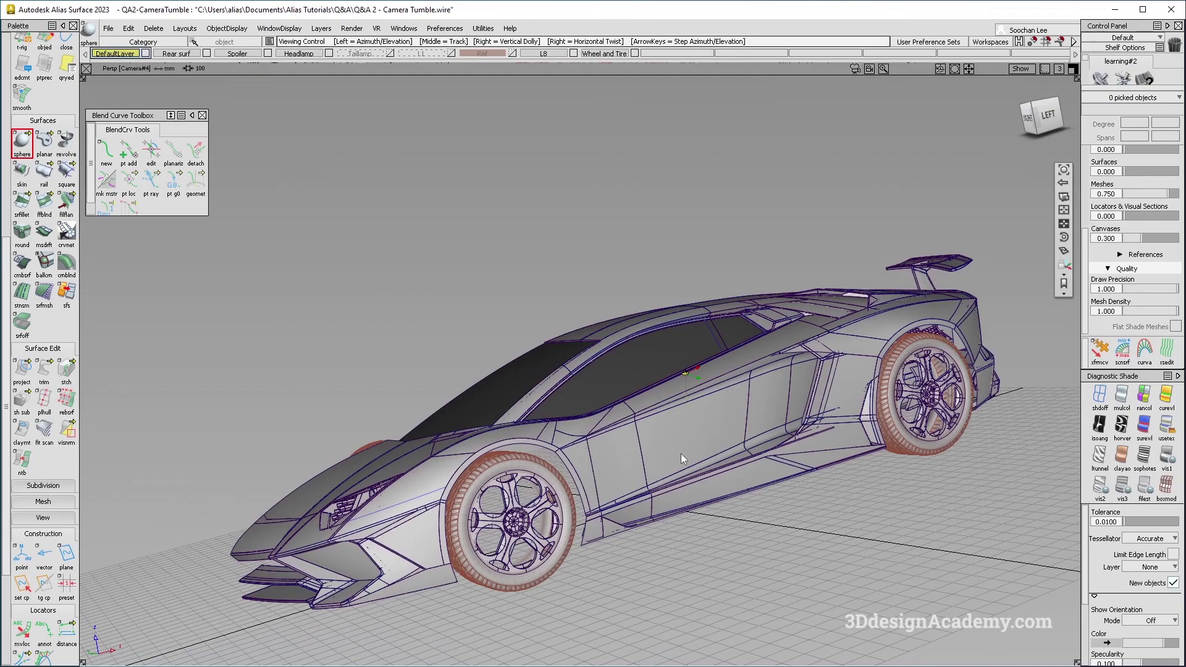
pyautogui.keyDown('alt'); pyautogui.keyDown('shift'); pyautogui.moveTo(681, 454); pyautogui.dragTo(598, 457); pyautogui.keyUp('shift'); pyautogui.keyUp('alt')
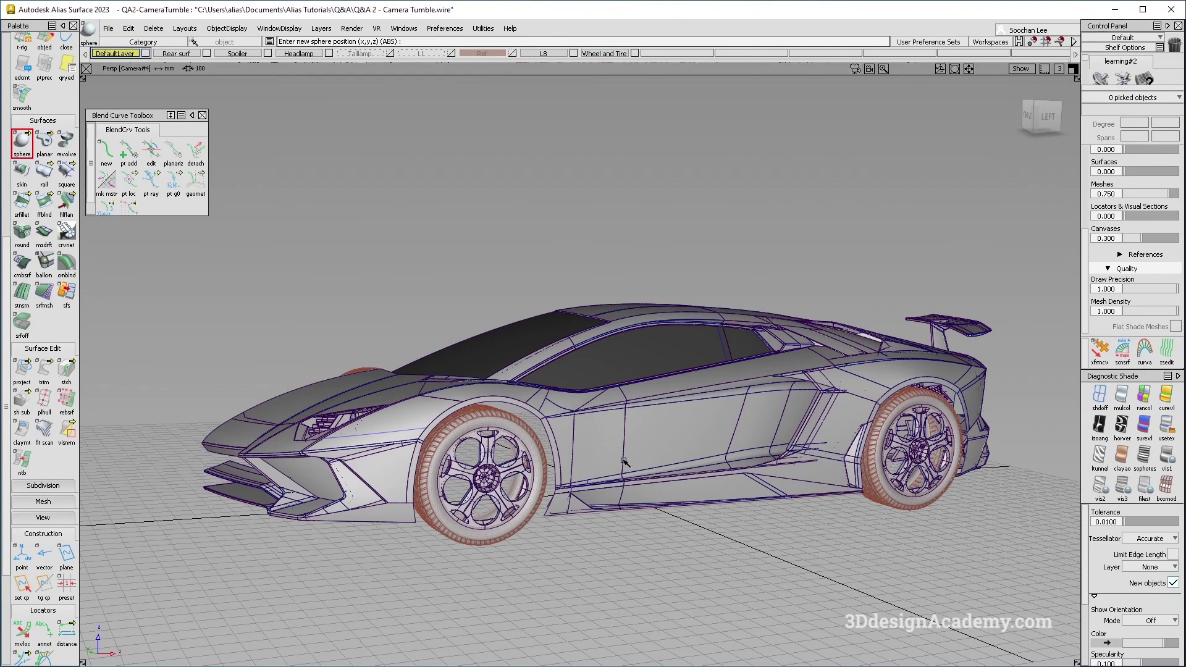
pyautogui.keyDown('alt'); pyautogui.keyDown('shift'); pyautogui.moveTo(843, 567); pyautogui.dragTo(707, 505, button='middle'); pyautogui.keyUp('shift'); pyautogui.keyUp('alt')
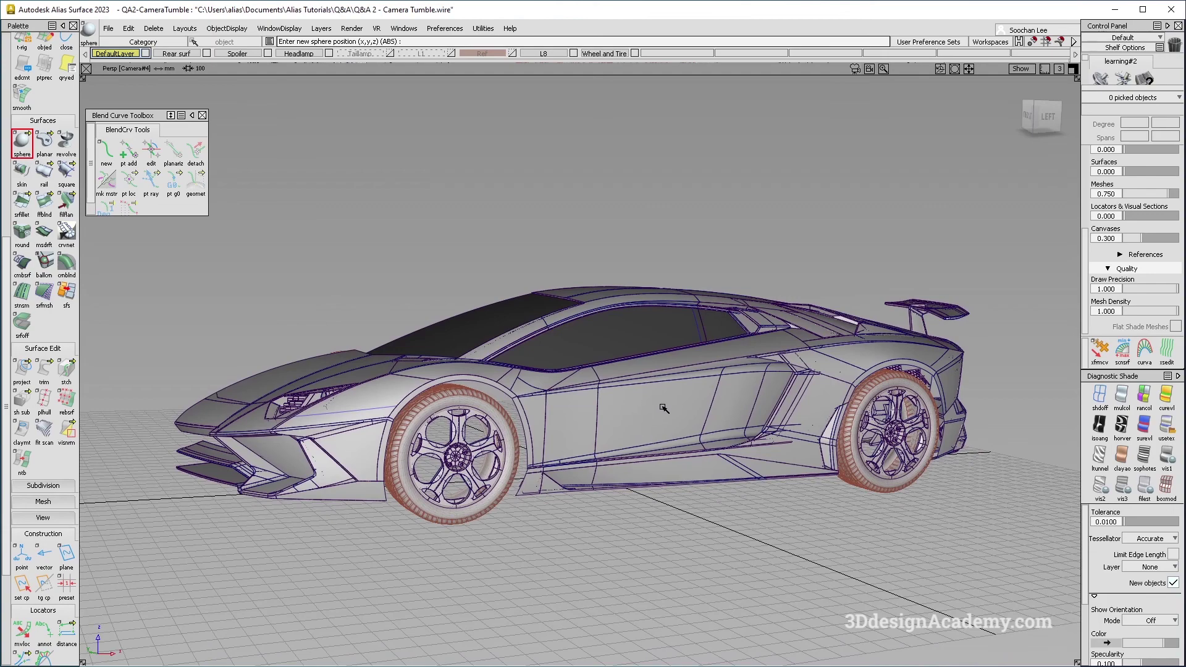
pyautogui.keyDown('alt'); pyautogui.keyDown('shift'); pyautogui.moveTo(677, 417); pyautogui.dragTo(668, 416); pyautogui.keyUp('shift'); pyautogui.keyUp('alt')
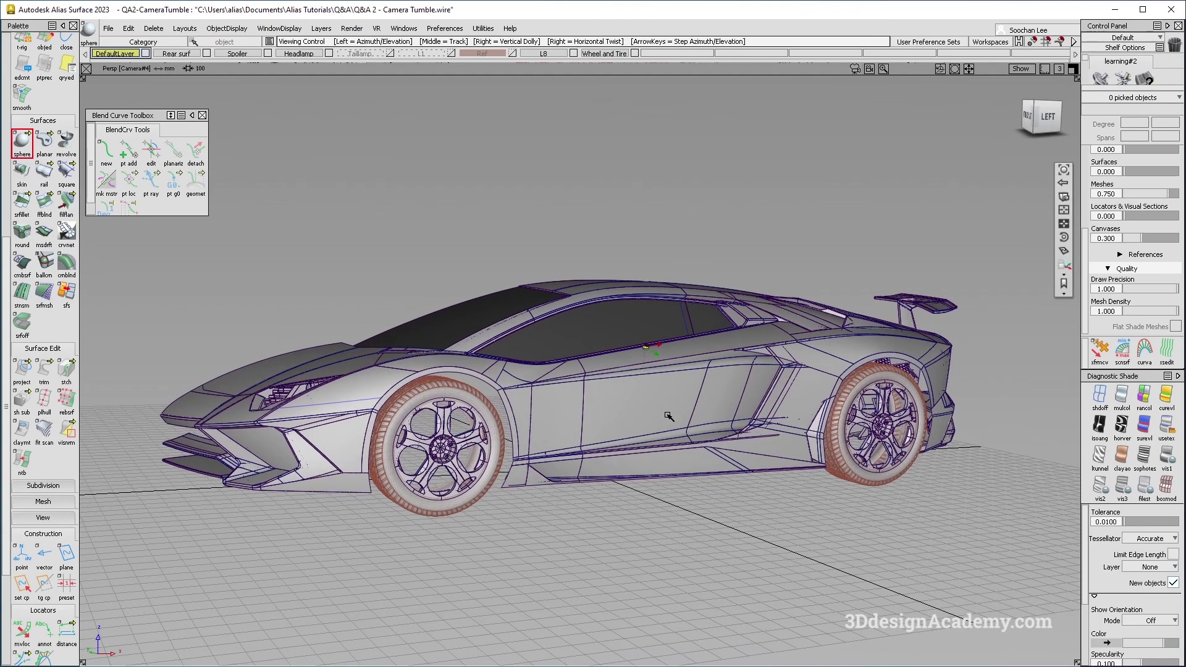
pyautogui.keyDown('alt'); pyautogui.keyDown('shift'); pyautogui.moveTo(749, 416); pyautogui.dragTo(519, 396); pyautogui.keyUp('shift'); pyautogui.keyUp('alt')
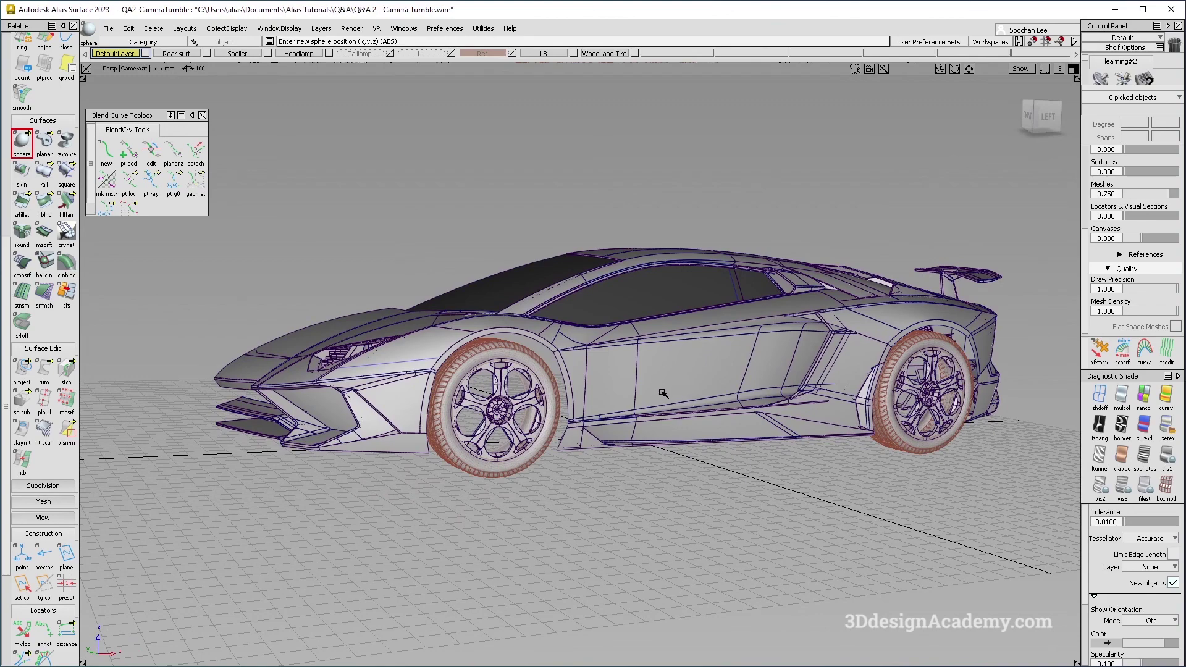
# Step: Zoom and orbit the car into a raised front three-quarter view
pyautogui.scroll(3, 668, 359)
pyautogui.scroll(-8, 670, 371)
pyautogui.moveTo(669, 397)
pyautogui.keyDown('alt'); pyautogui.keyDown('shift'); pyautogui.mouseDown()
pyautogui.moveTo(694, 397)
pyautogui.moveTo(670, 389)
pyautogui.mouseUp(); pyautogui.keyUp('shift'); pyautogui.keyUp('alt')
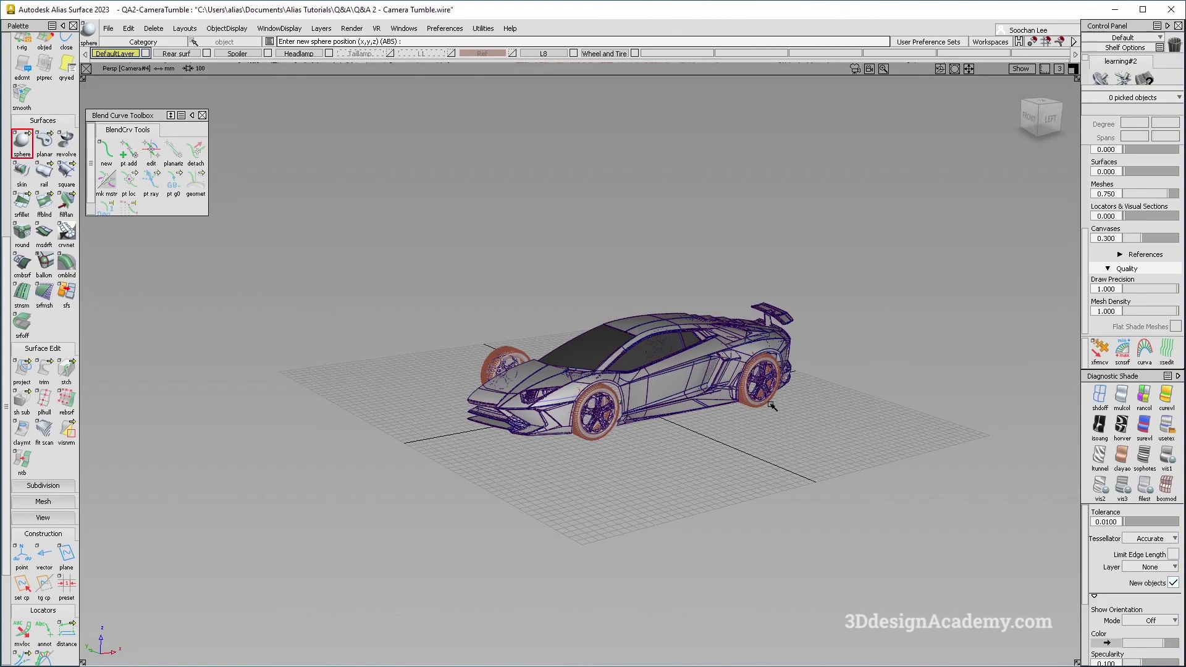
pyautogui.scroll(4, 656, 363)
pyautogui.scroll(-1, 697, 392)
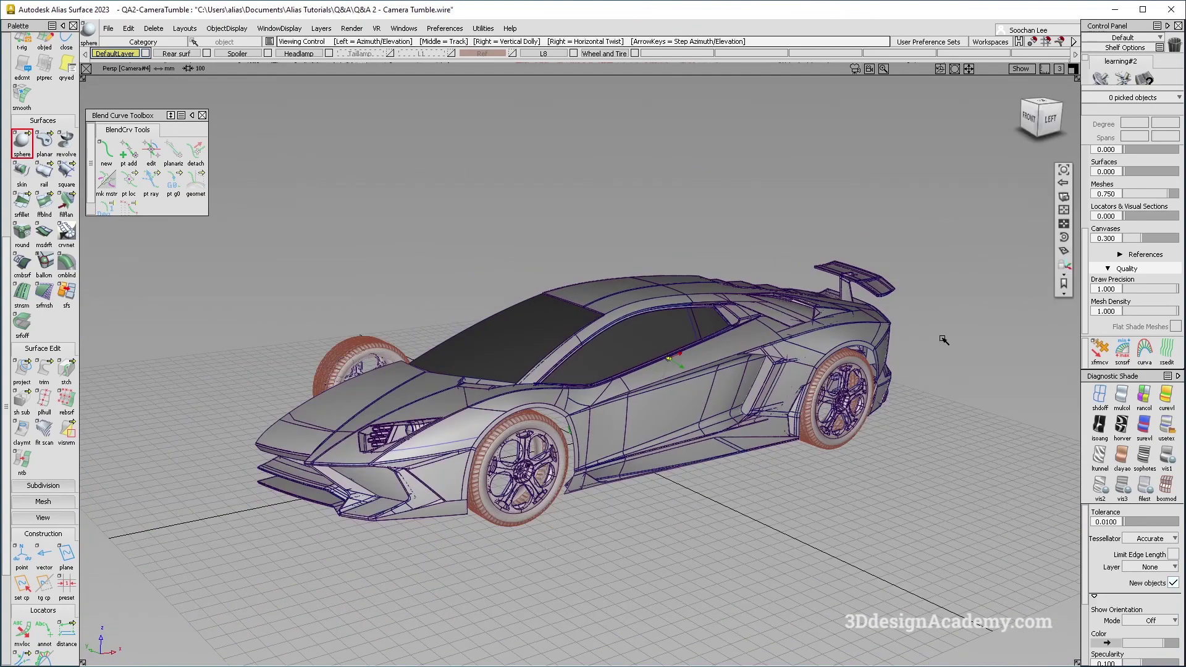
# Step: Switch back to Camera Based Tumble, snap to the ViewCube LEFT view, then return Home
pyautogui.click(1063, 237)
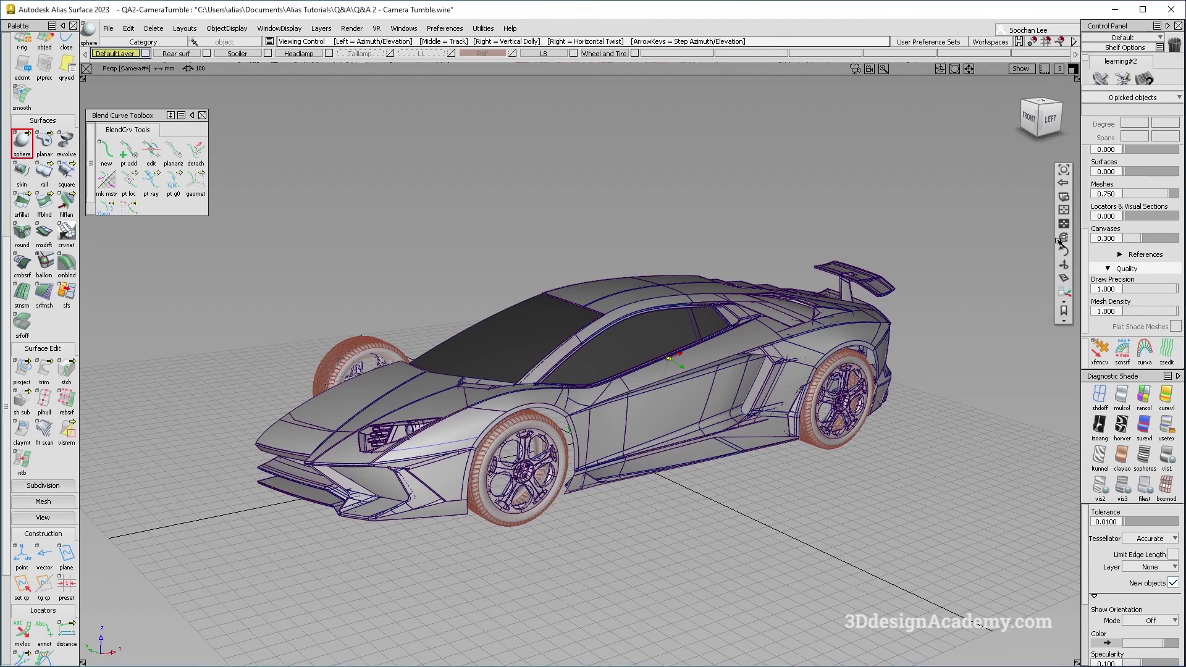
pyautogui.moveTo(692, 432); pyautogui.dragTo(589, 467)
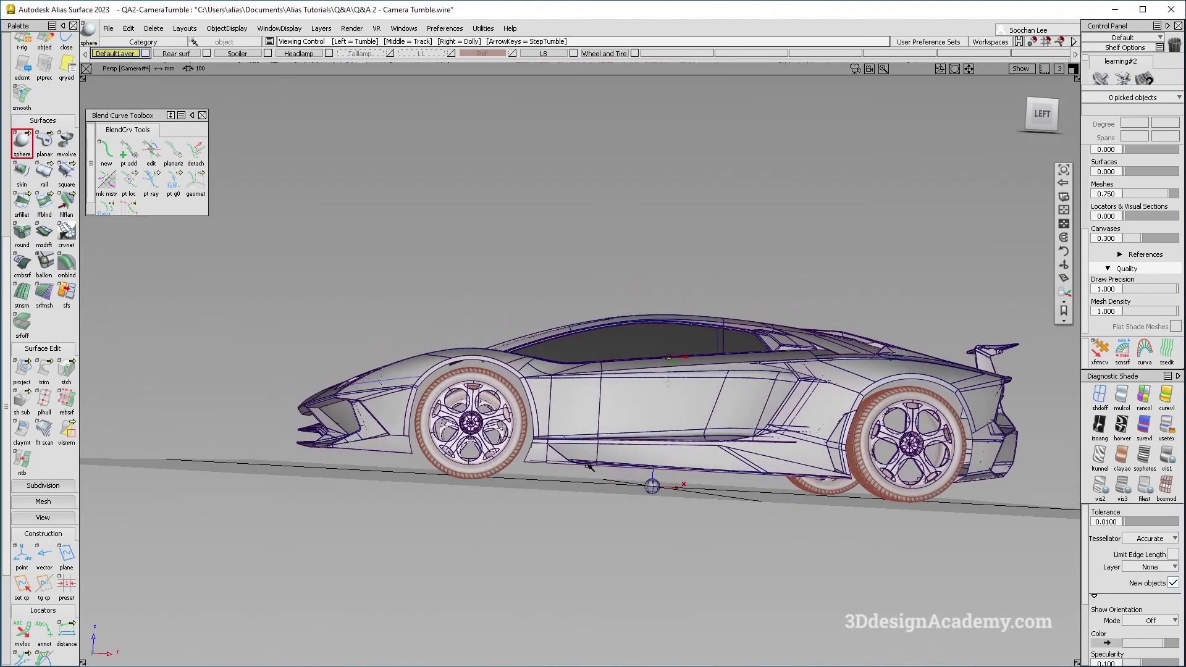
pyautogui.click(1046, 127)
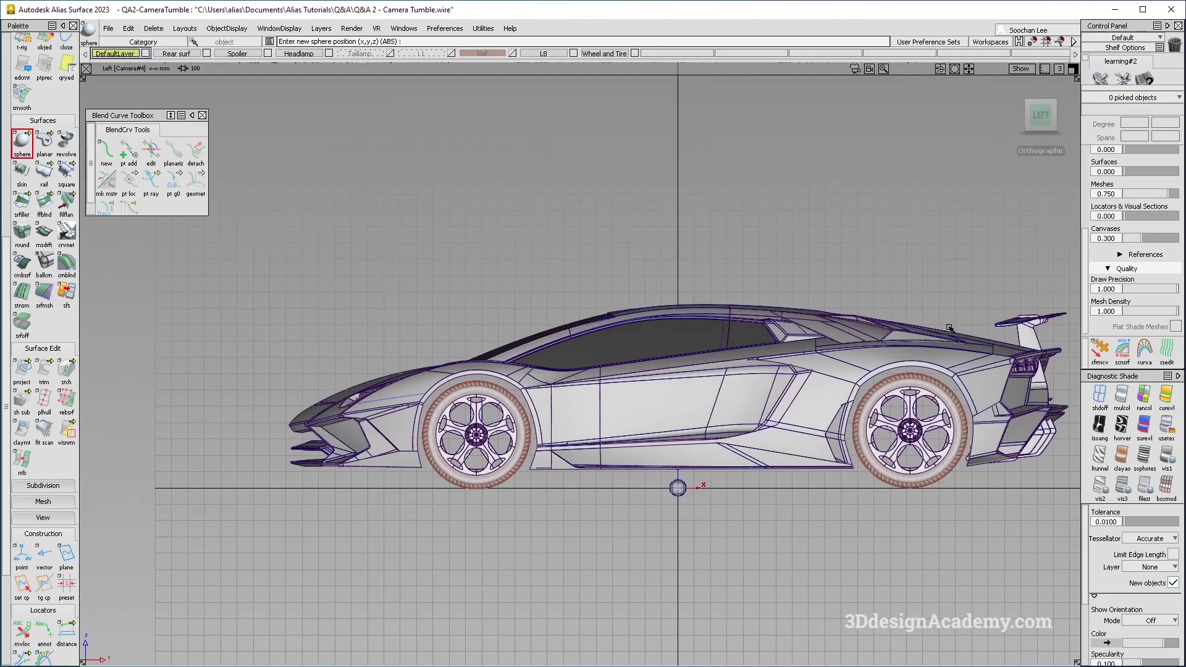
pyautogui.click(1064, 238)
pyautogui.moveTo(741, 345); pyautogui.dragTo(577, 406)
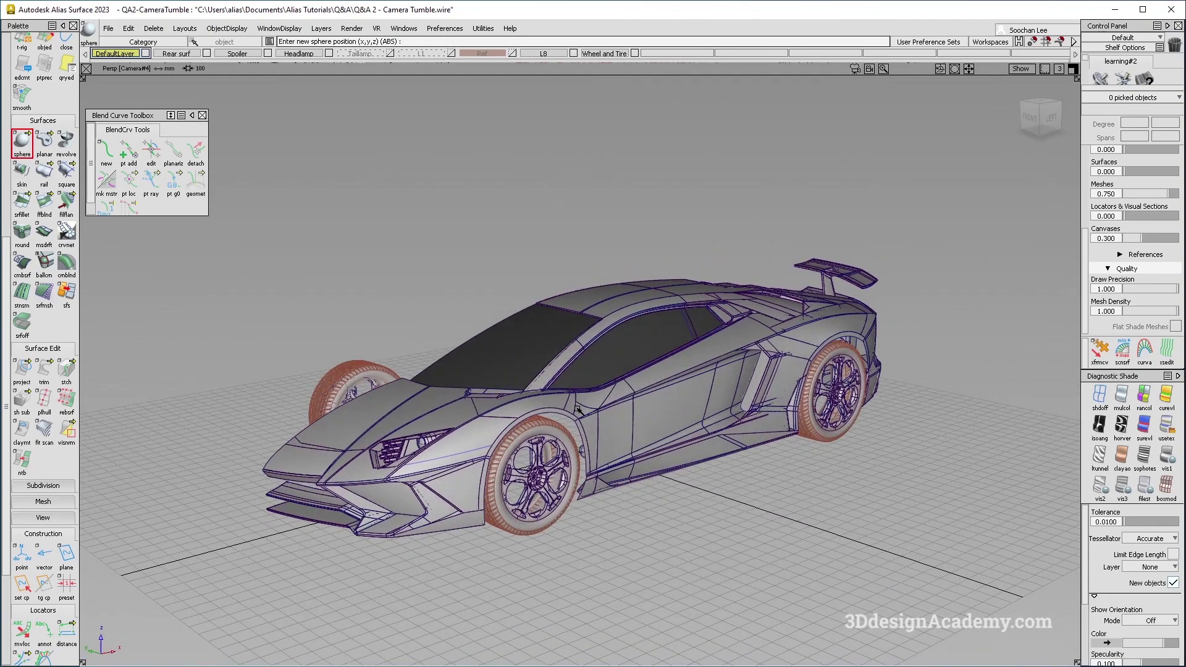